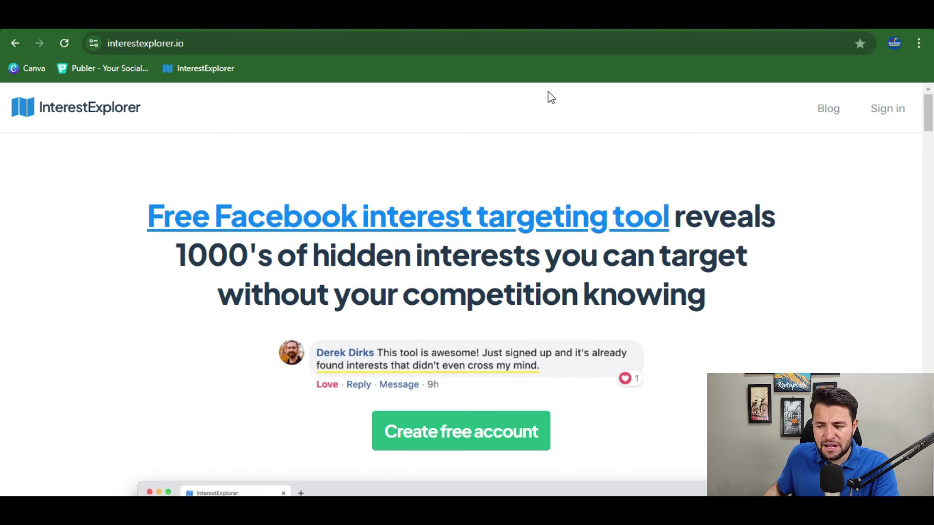
Sign in to the InterestExplorer account with the saved credentials and decline the Windows Hello password protection
left_click(888, 119)
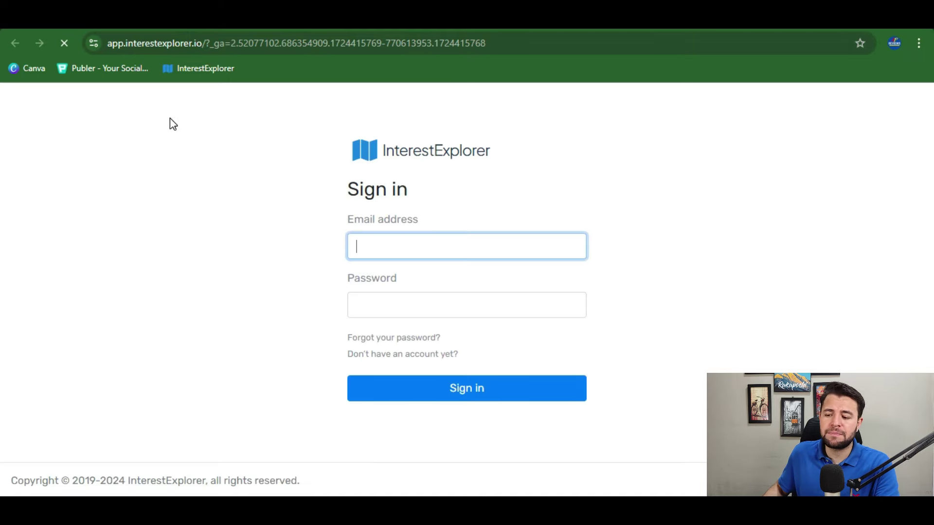
left_click(500, 392)
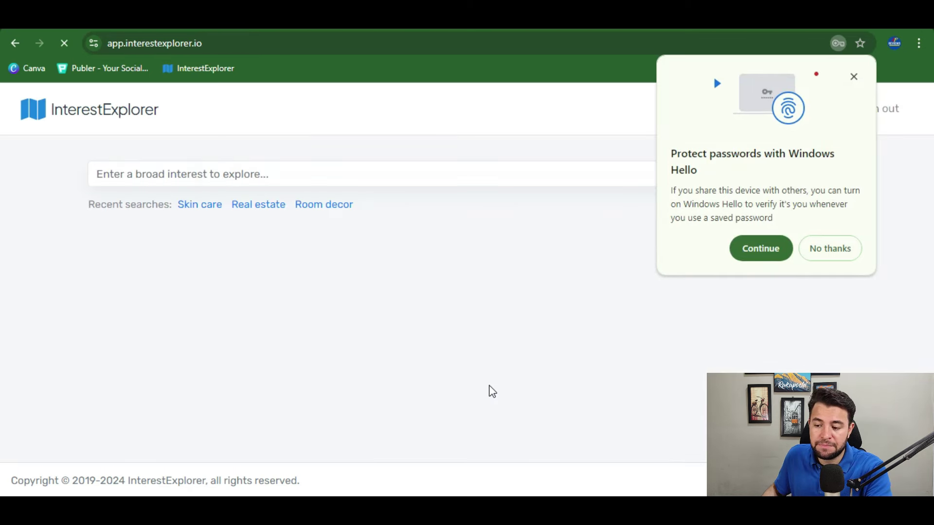
left_click(840, 252)
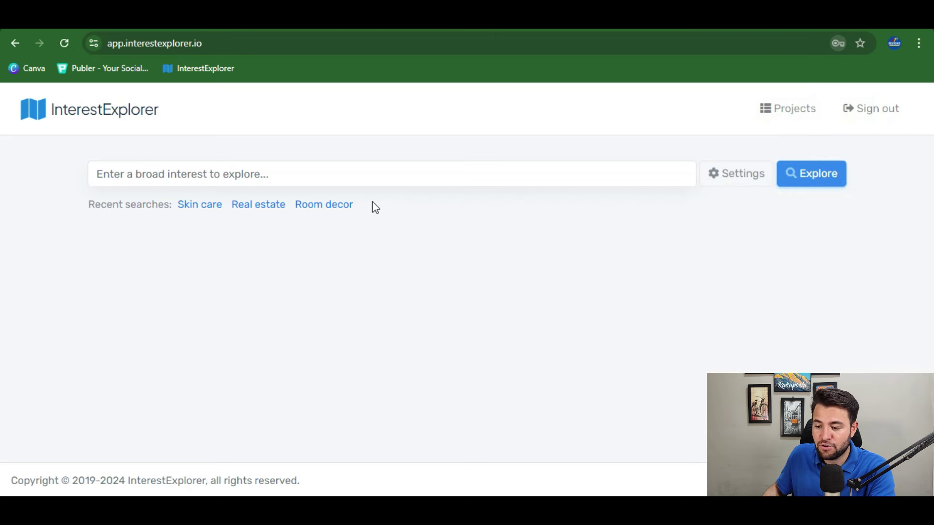
Explore interests related to "perfume" in InterestExplorer
left_click(366, 177)
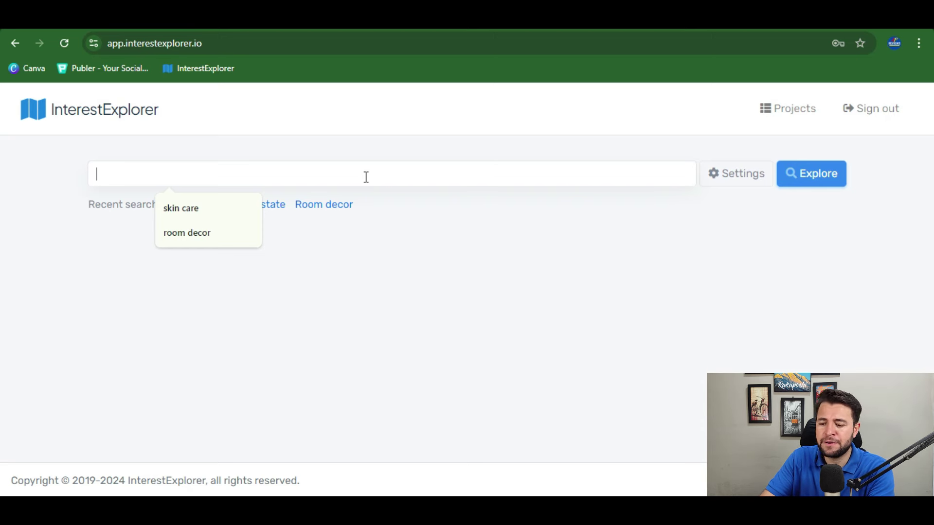
type("perfume")
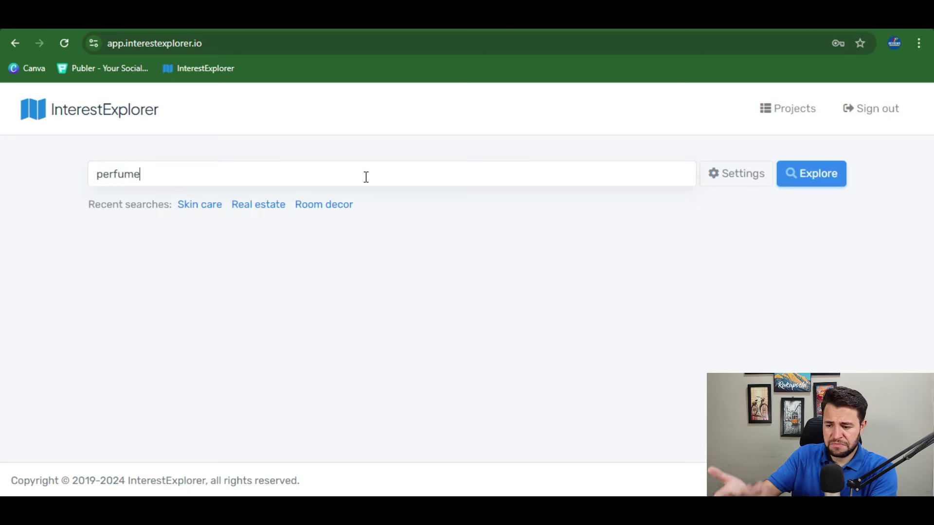
left_click(731, 178)
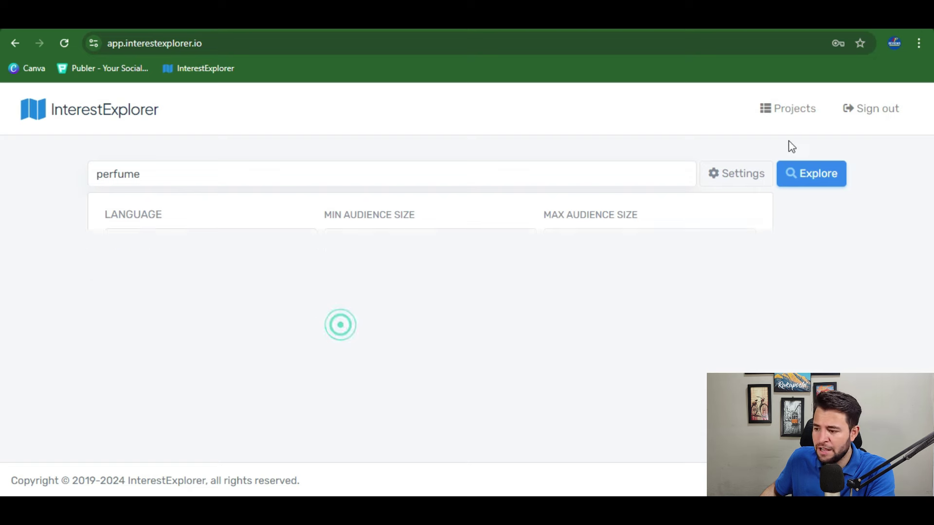
left_click(829, 178)
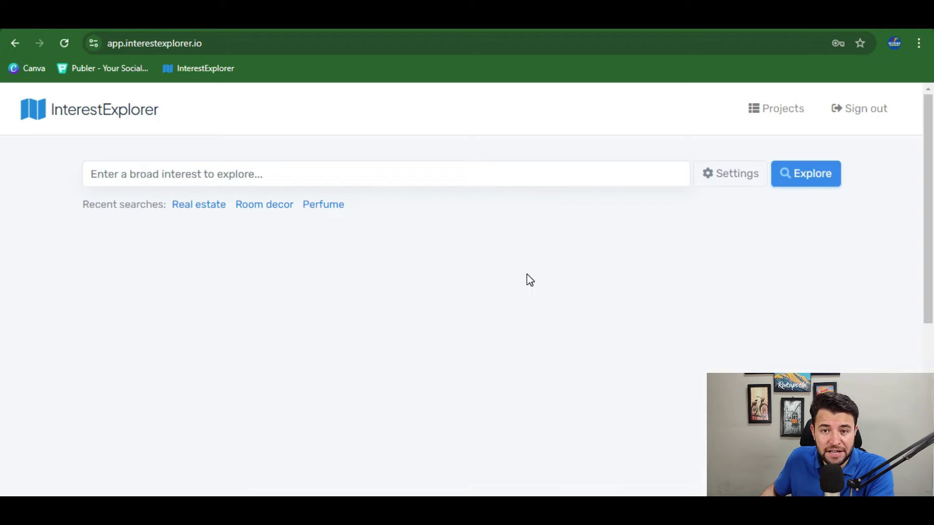
Sort the perfume results by topic and search term, and review the listed interests and their audience sizes
scroll(529, 277, "down", 4)
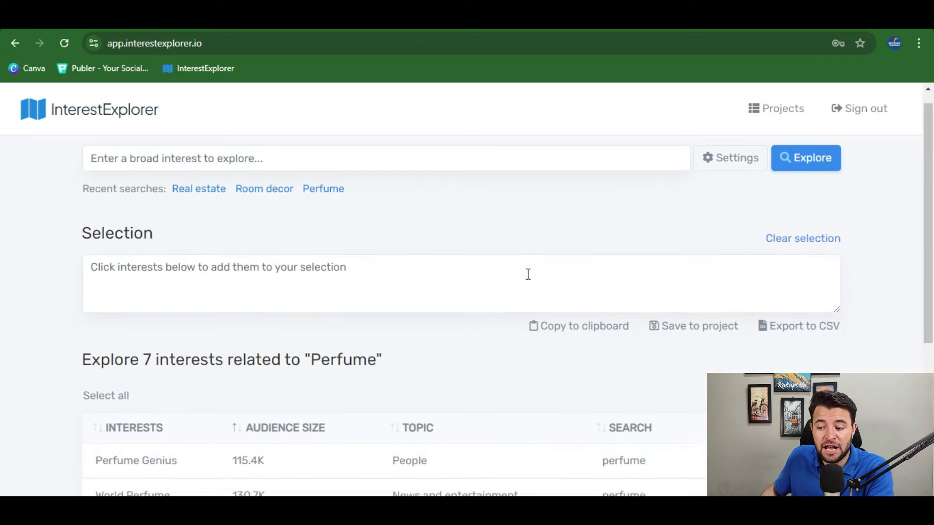
left_click_drag(248, 250, 337, 246)
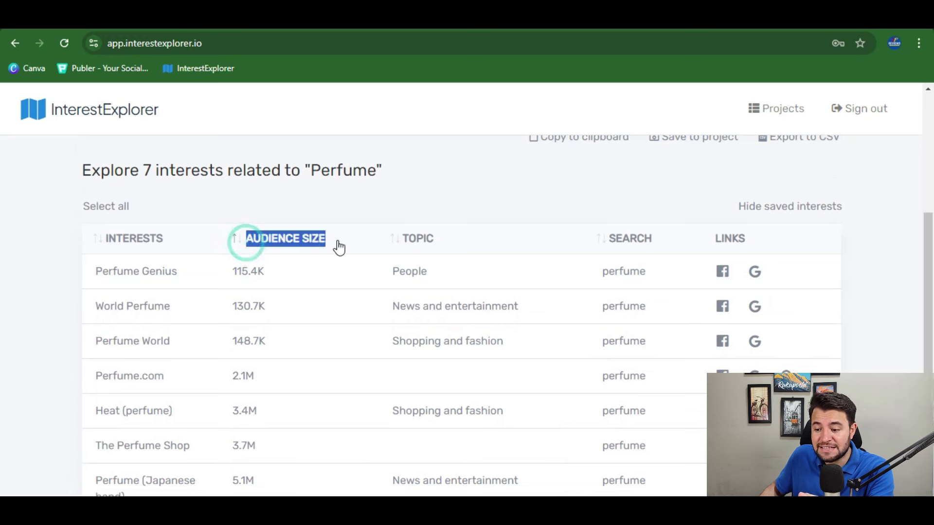
left_click(421, 241)
left_click(664, 235)
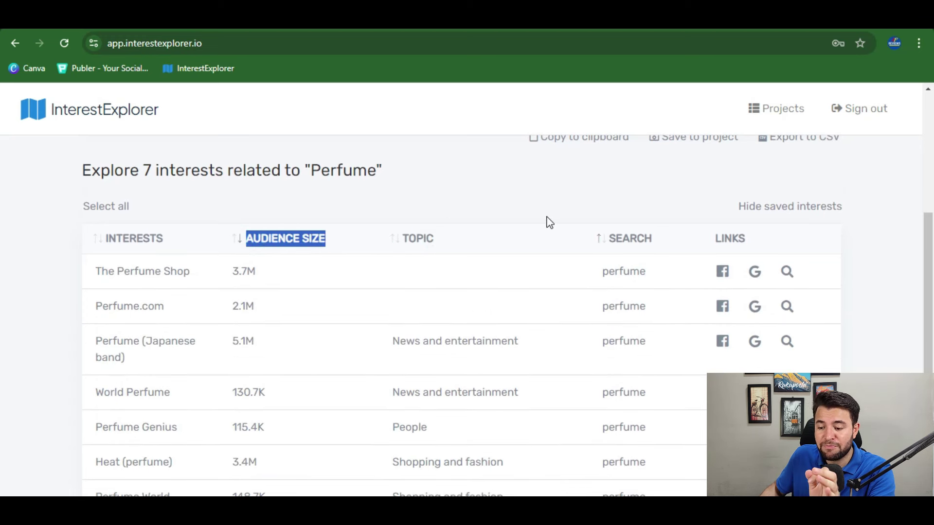
scroll(226, 285, "down", 1)
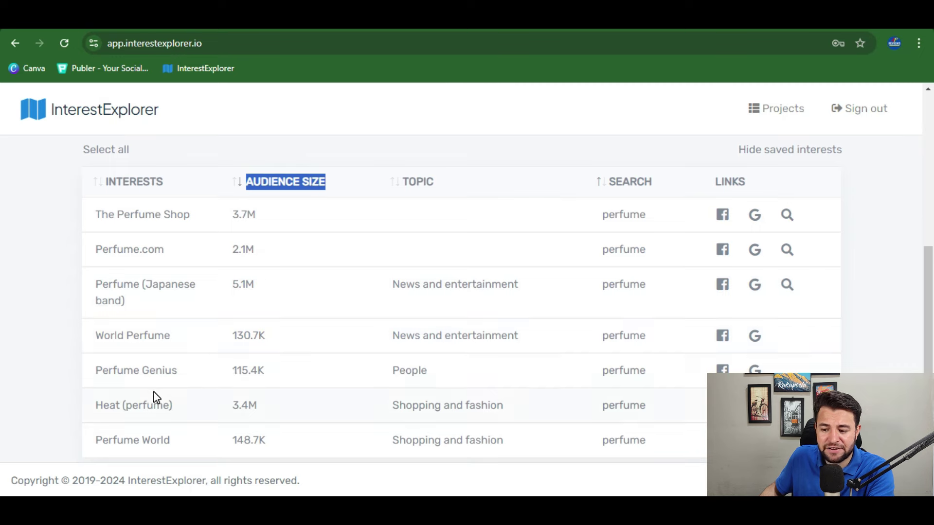
scroll(340, 340, "up", 1)
scroll(694, 334, "down", 1)
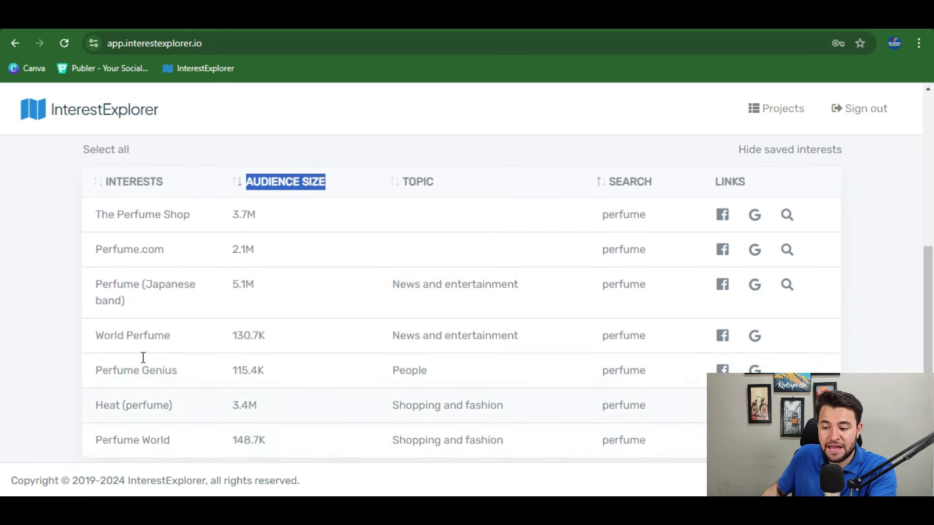
scroll(143, 352, "up", 3)
scroll(141, 349, "down", 3)
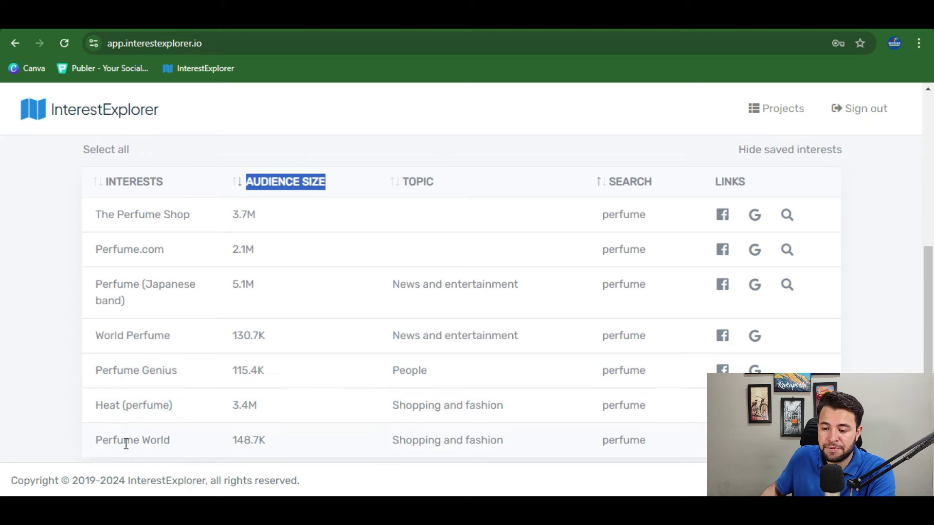
Switch to Facebook Ads Manager, search the audience's detailed targeting for "perfume" and examine the suggested interests, sizes and categories
key("alt+Tab")
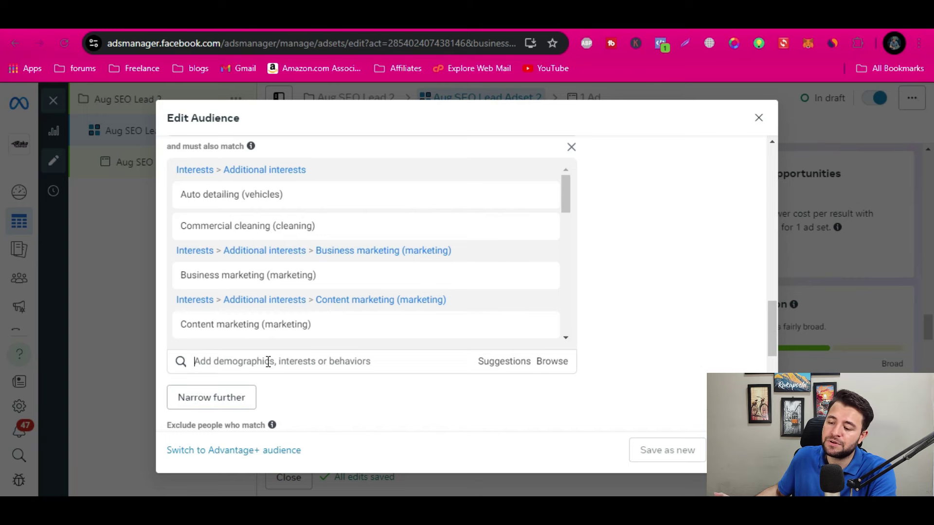
key("alt+Tab")
key("alt+Tab")
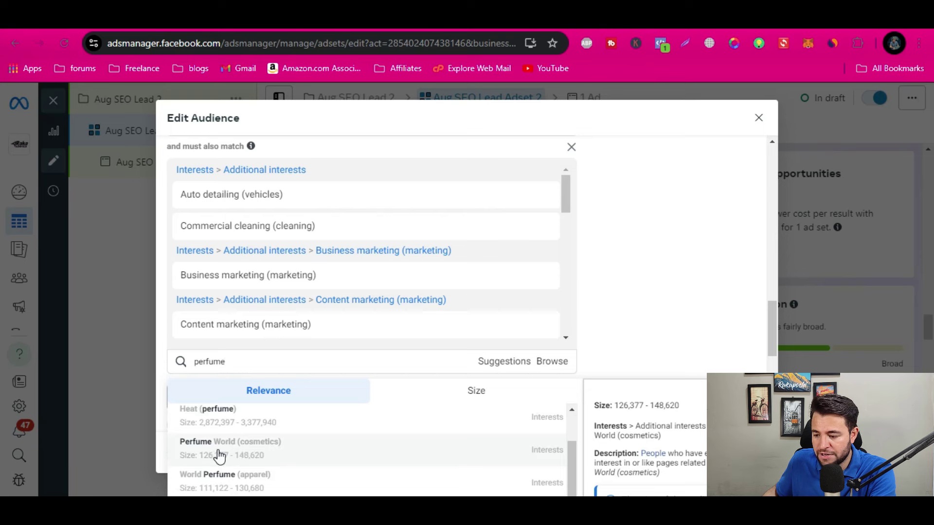
scroll(234, 452, "down", 1)
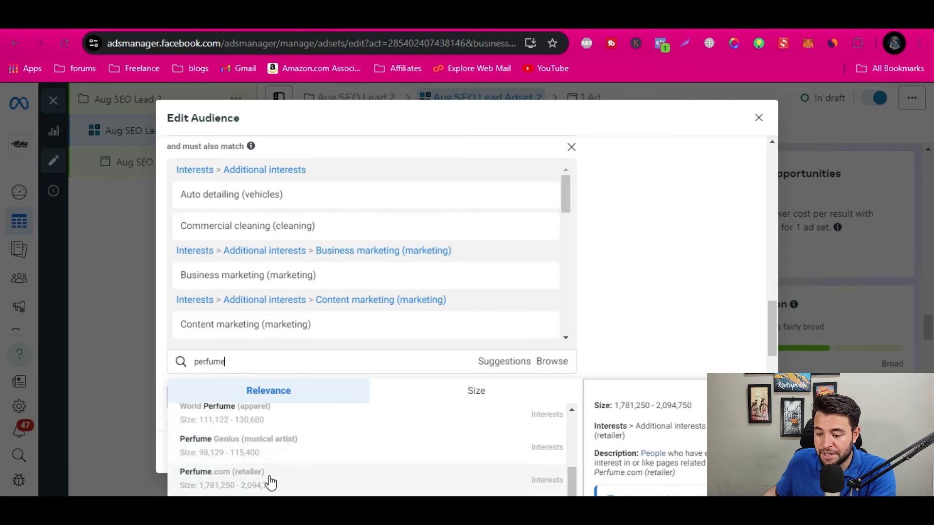
scroll(273, 469, "down", 1)
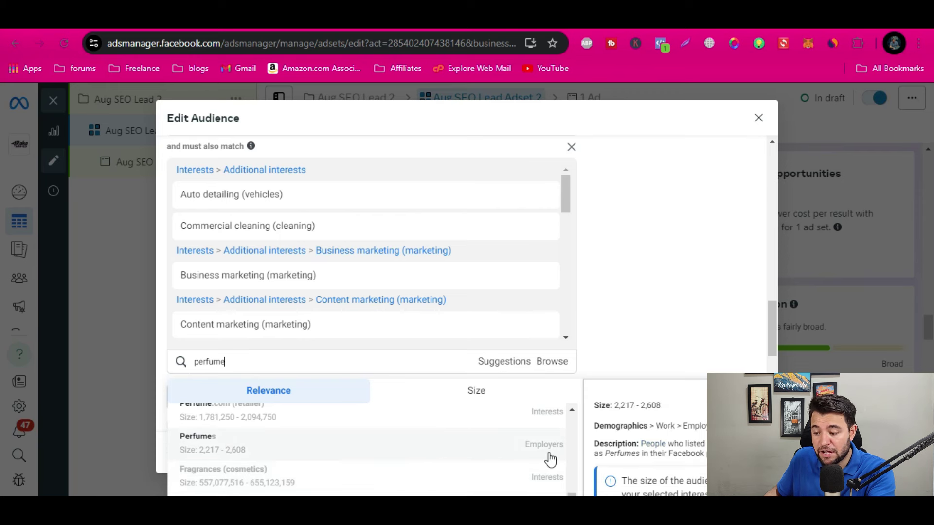
scroll(554, 461, "down", 1)
scroll(553, 462, "down", 3)
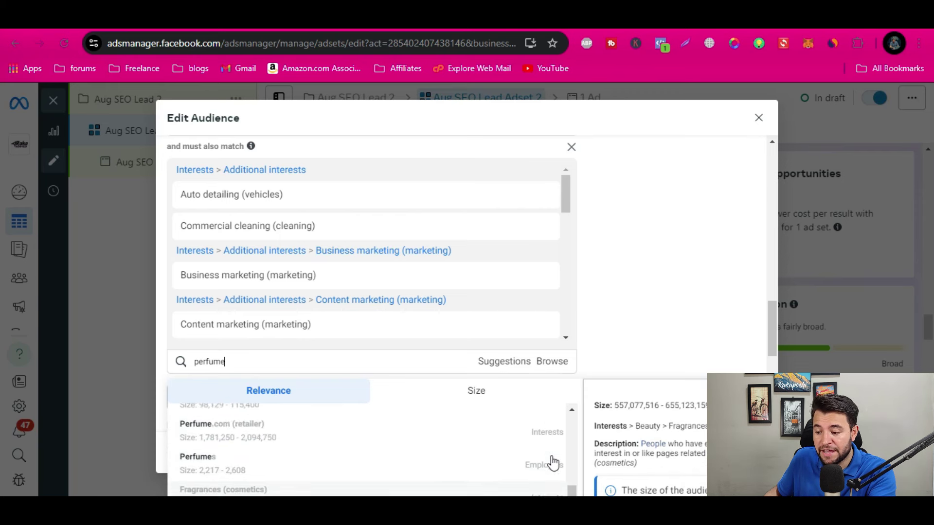
scroll(554, 462, "up", 3)
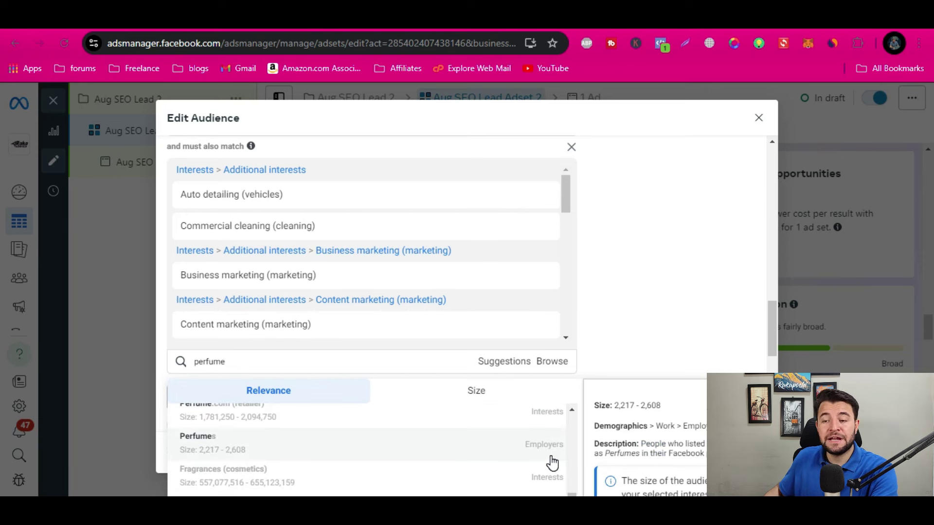
scroll(552, 427, "up", 5)
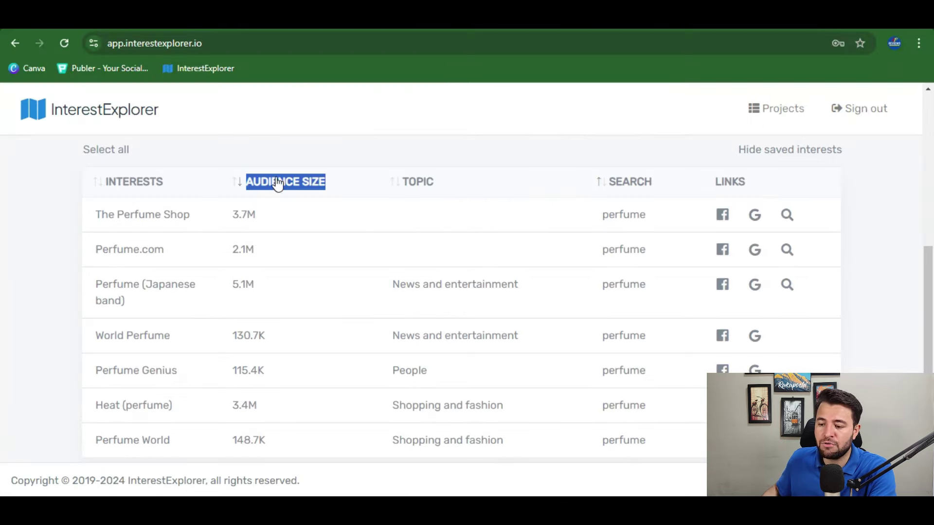
Explore "skin care" interests in InterestExplorer, and clear the perfume search from the detailed targeting field in Ads Manager
scroll(275, 192, "up", 5)
left_click(261, 178)
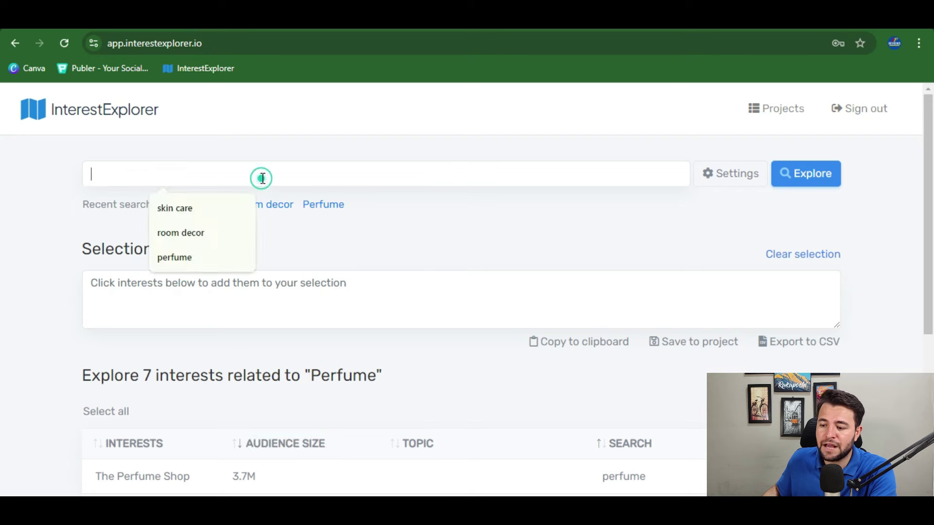
left_click(221, 209)
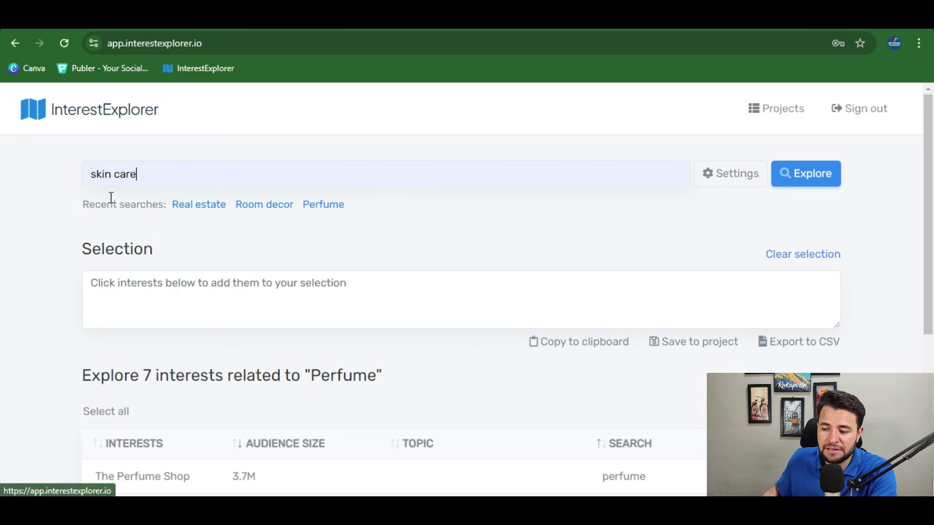
left_click(786, 179)
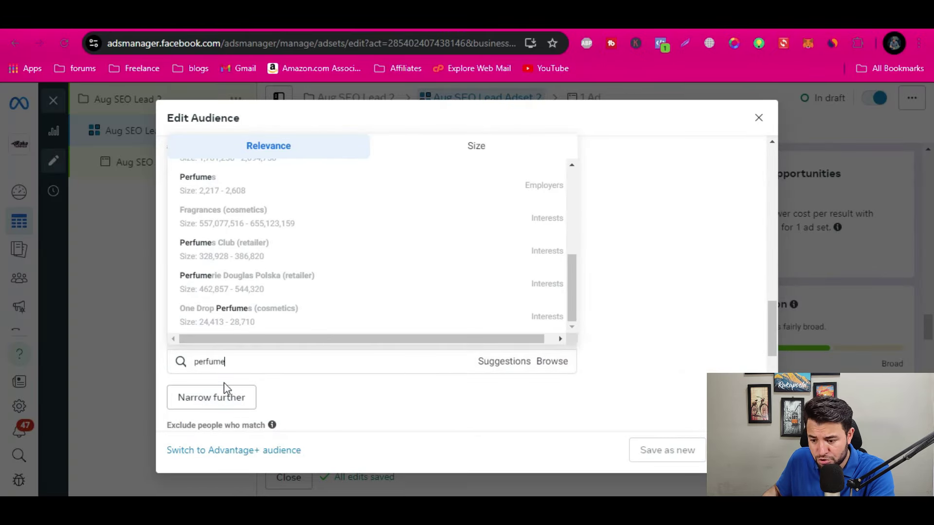
double_click(243, 361)
key("BackSpace")
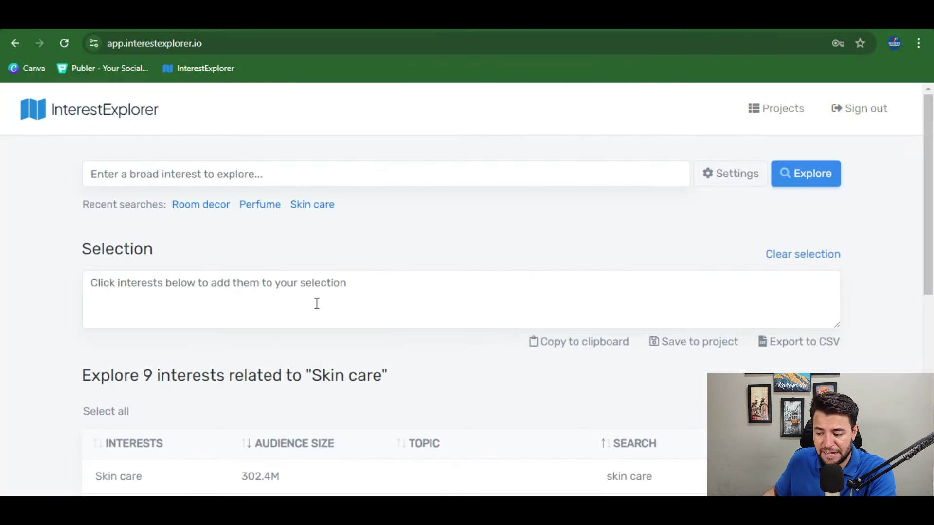
Return to InterestExplorer and review the interests related to skin care with their audience sizes and topics
scroll(316, 305, "down", 3)
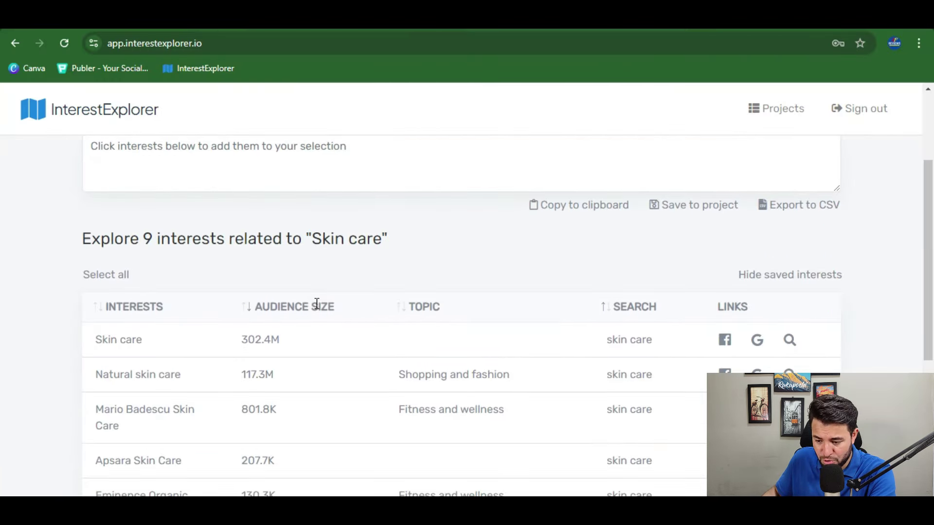
scroll(316, 308, "down", 5)
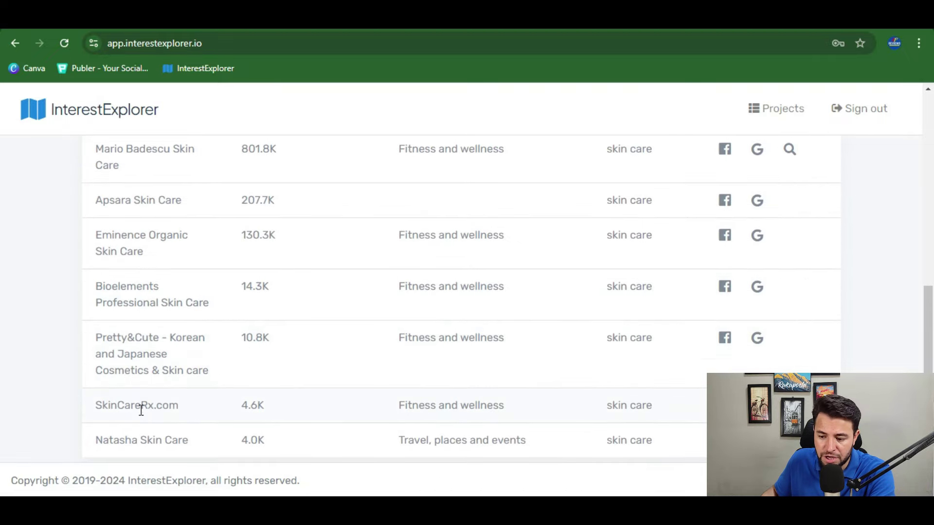
scroll(208, 400, "up", 8)
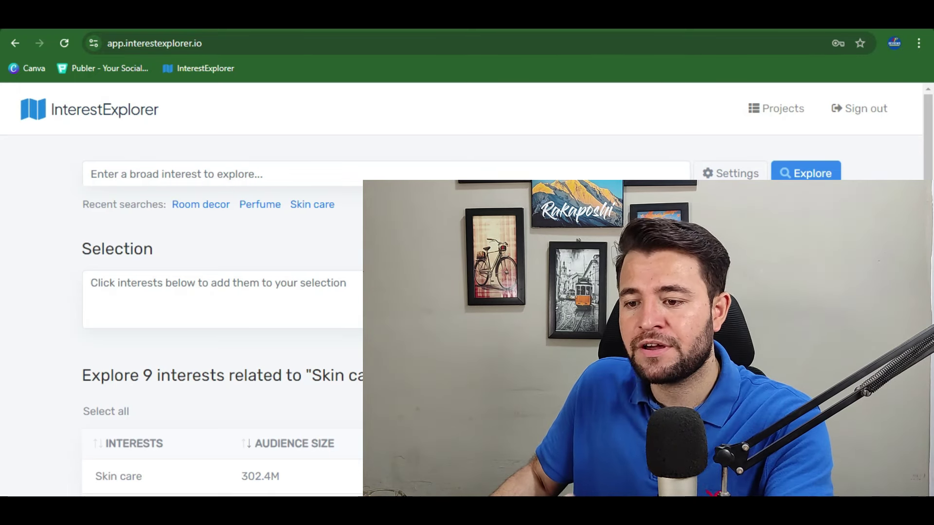
scroll(219, 340, "down", 2)
scroll(219, 340, "up", 2)
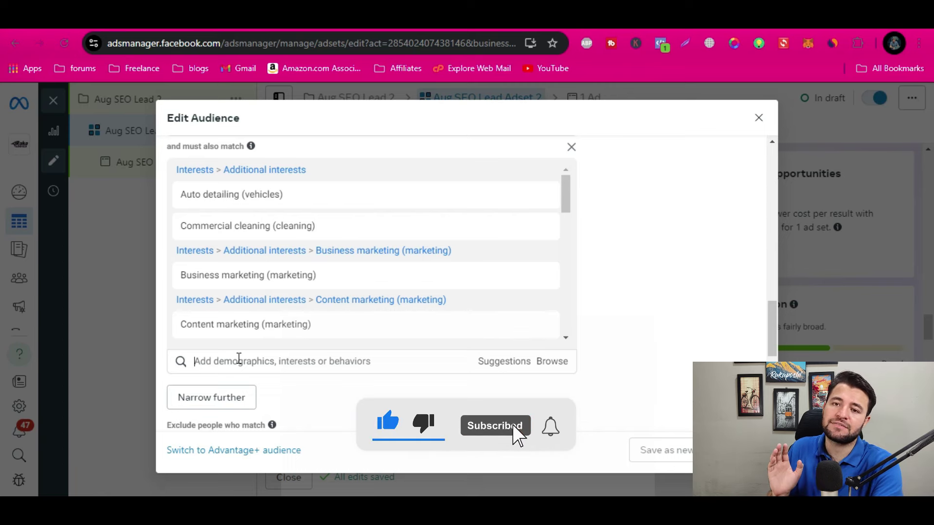
key("alt+Tab")
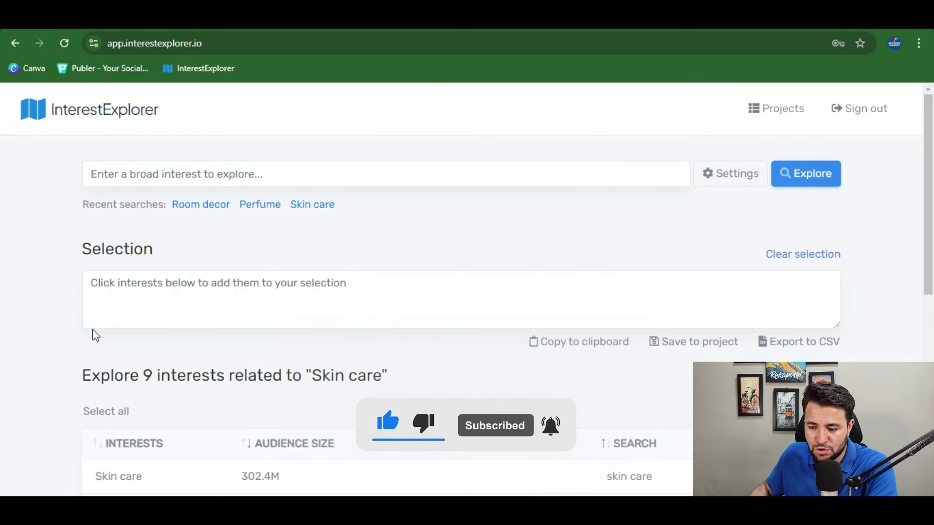
Switch to CopyGenius, look through the available content types and choose Target Audience Ideas as the goal
key("alt+Tab")
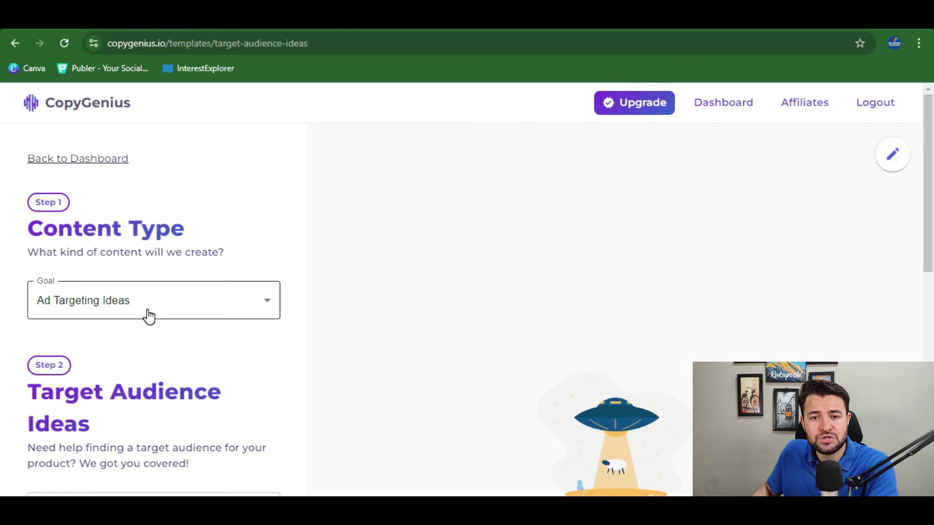
scroll(235, 275, "down", 1)
scroll(233, 273, "down", 1)
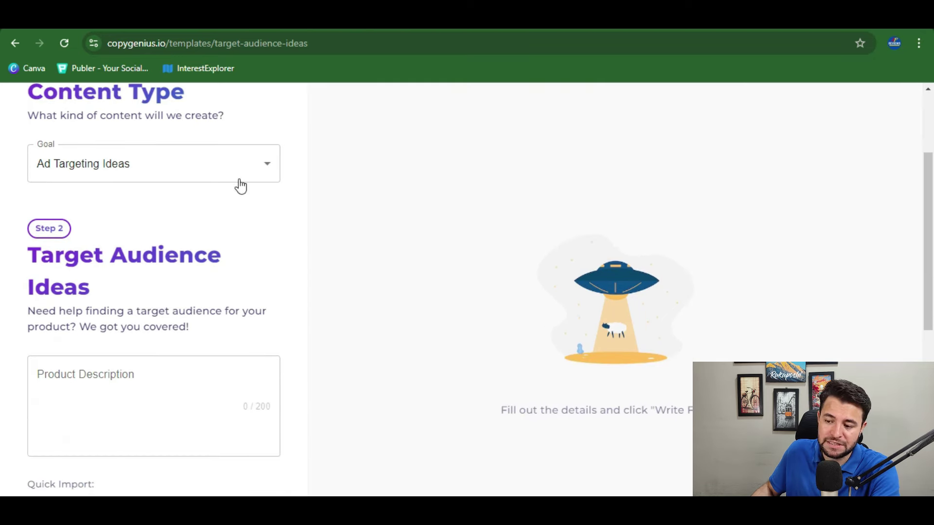
left_click(240, 181)
left_click(239, 163)
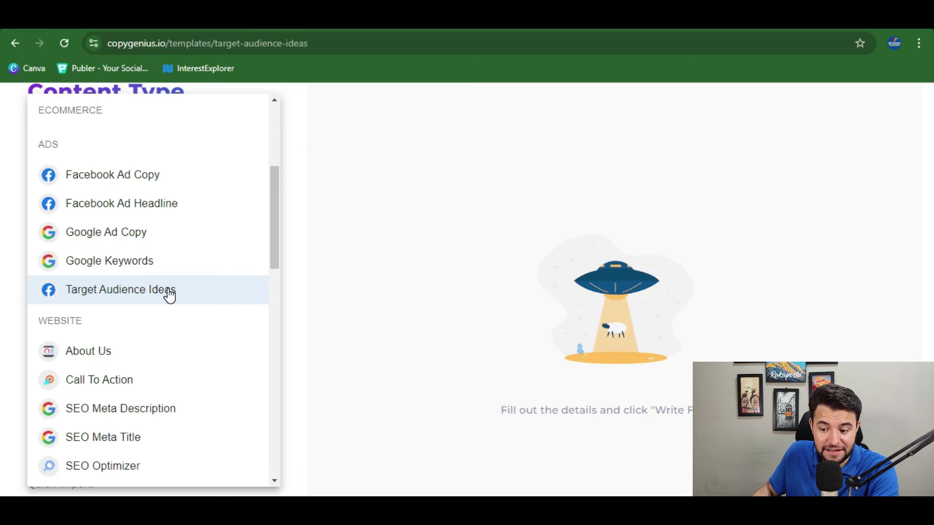
scroll(146, 389, "down", 3)
scroll(160, 389, "down", 6)
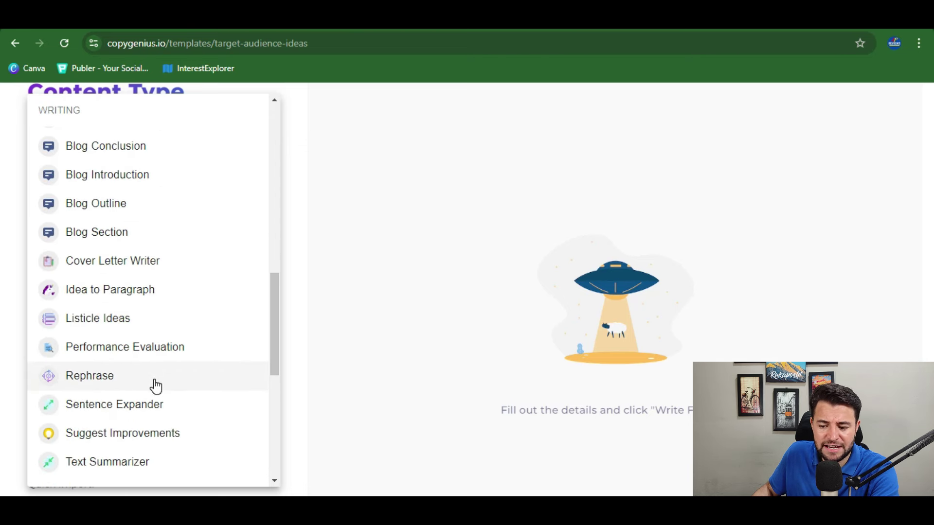
scroll(156, 387, "down", 4)
scroll(155, 385, "up", 10)
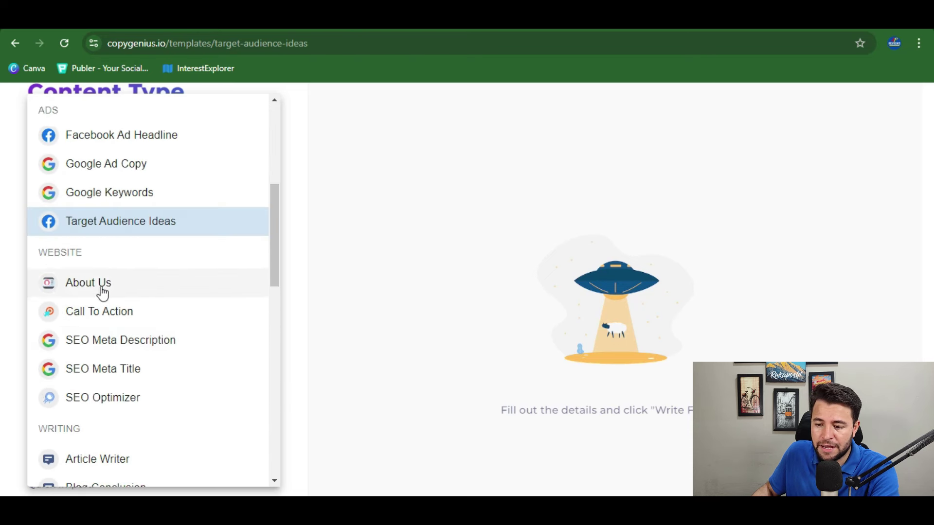
left_click(111, 223)
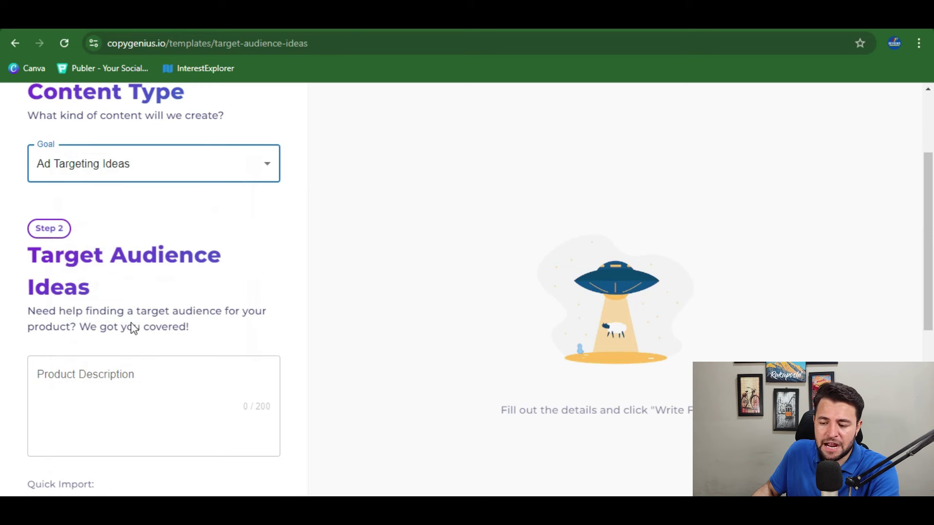
Enter the product description "i am going to sell ear buds for pakistani market. I need idea on how to choose best audience."
left_click(119, 377)
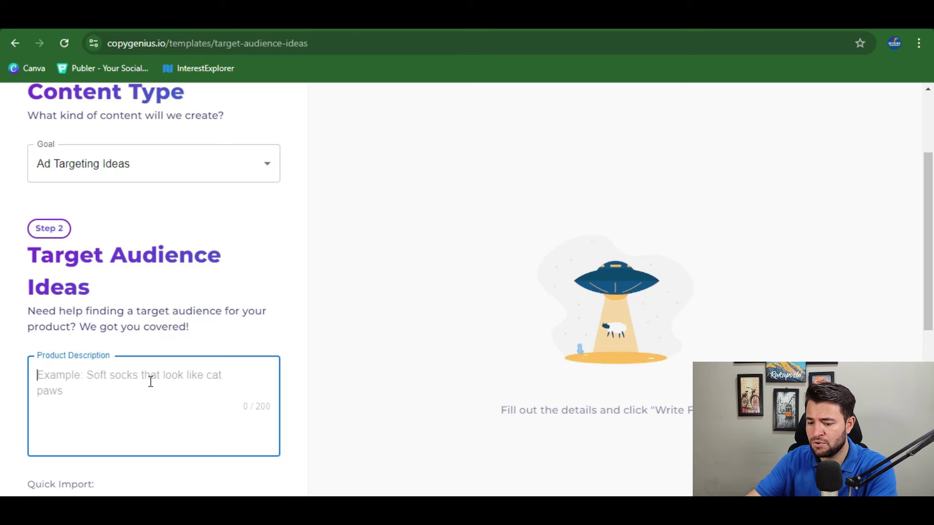
type("i am going")
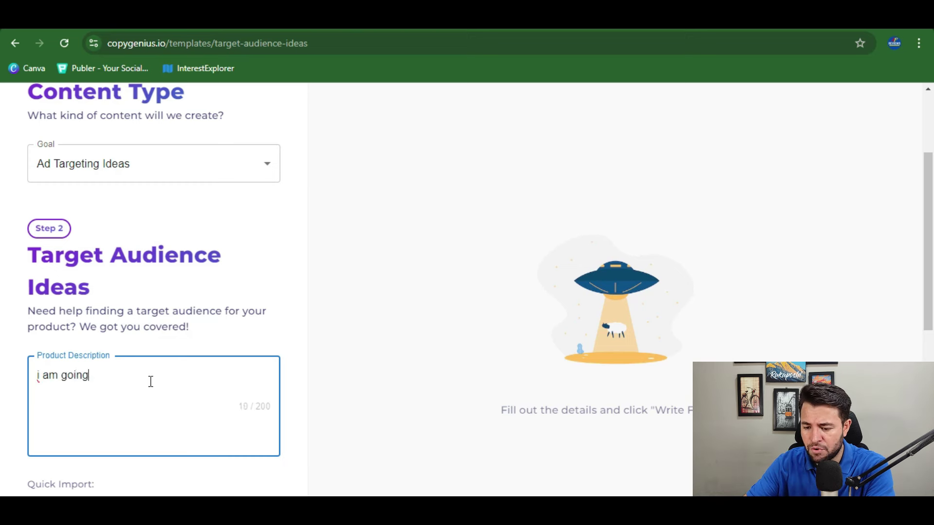
type(" to sell ear buds fo")
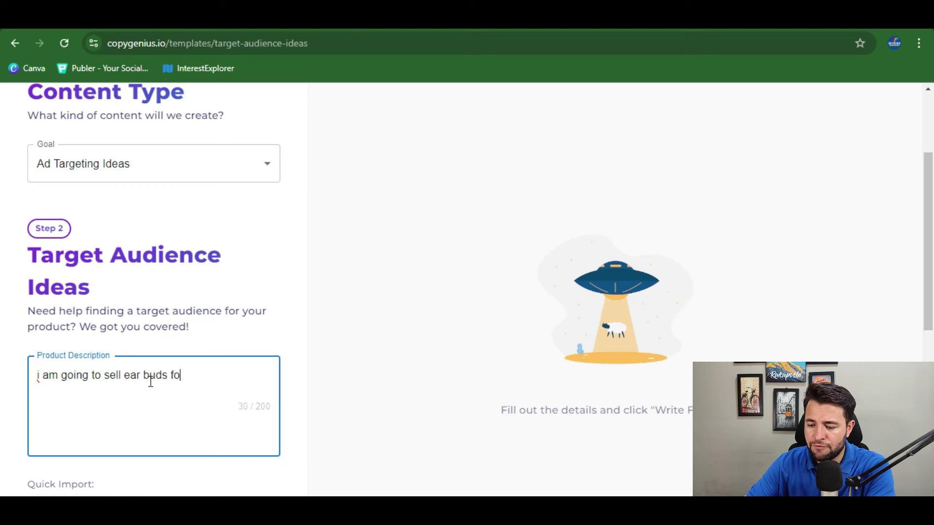
type("r pakistani m")
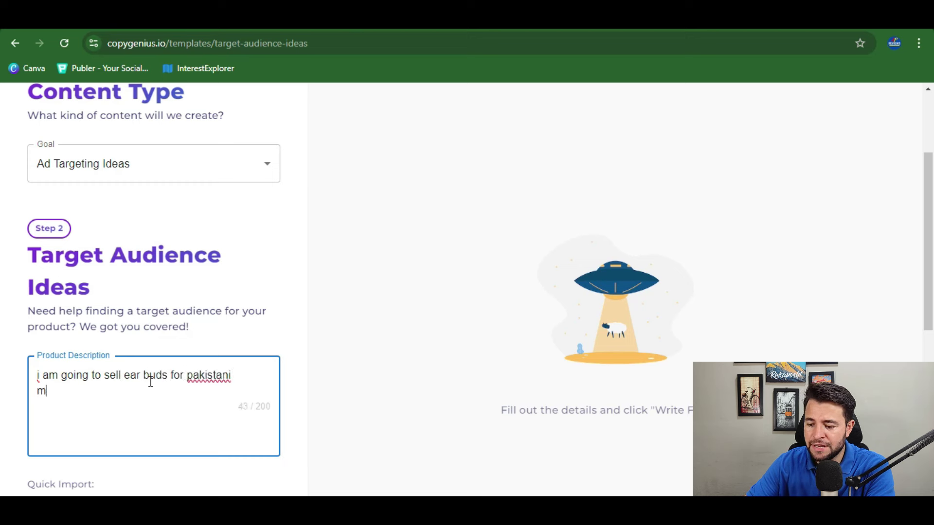
type("arket. I need idea on how ")
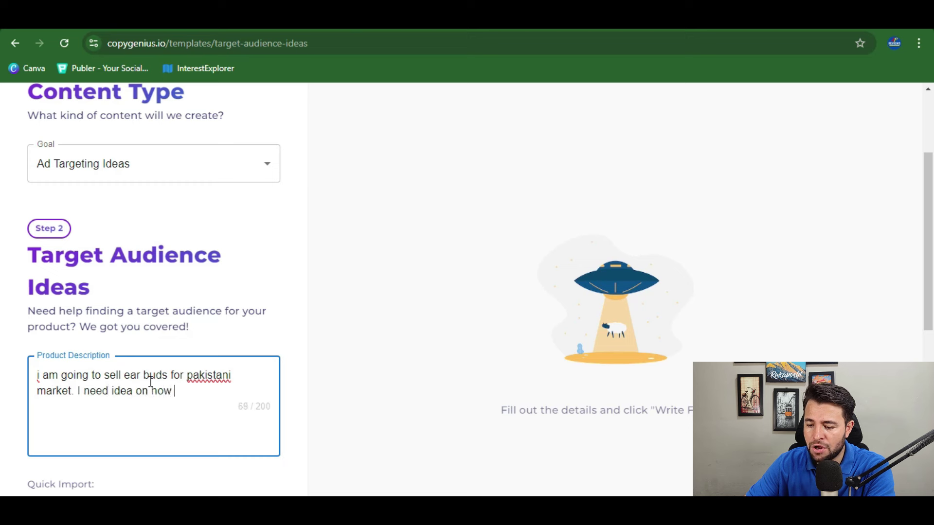
type("to choose best audience.")
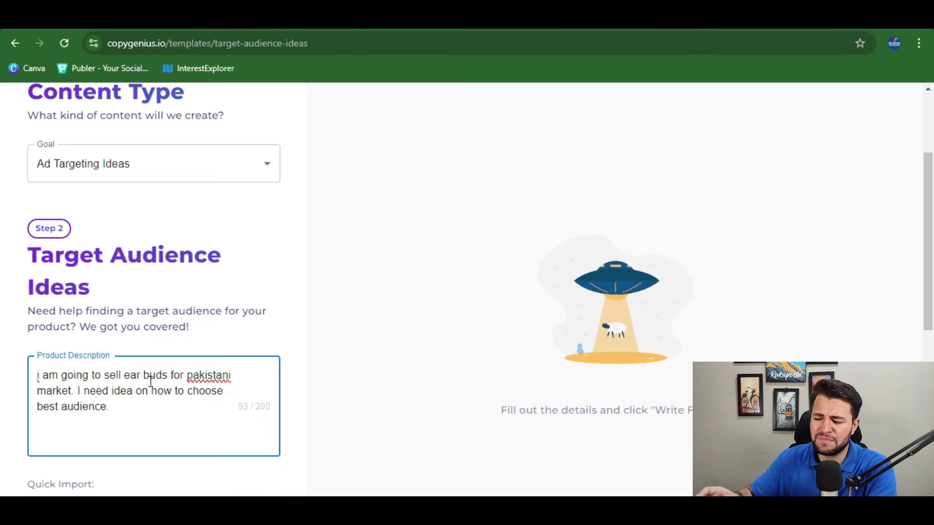
Keep the number of outputs at 2 and generate the target audience ideas for the ear buds
scroll(357, 371, "down", 1)
scroll(357, 371, "down", 3)
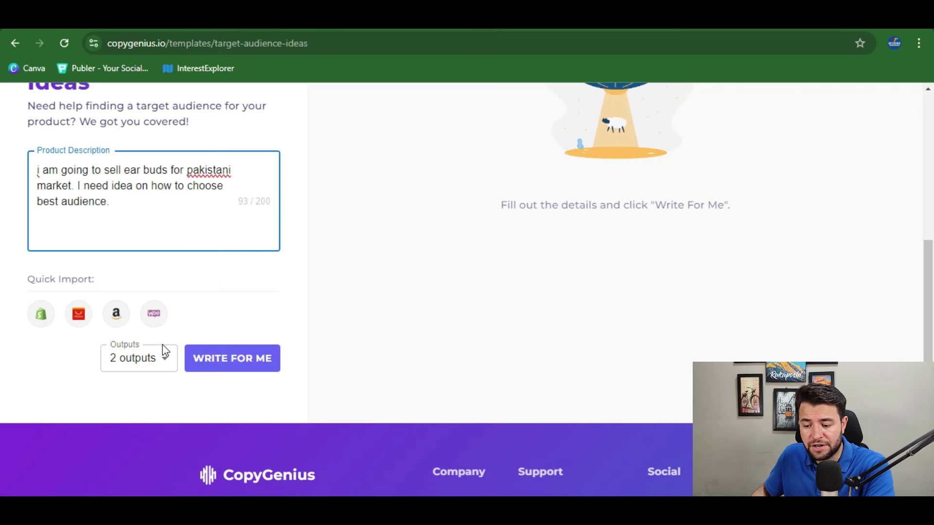
left_click(161, 372)
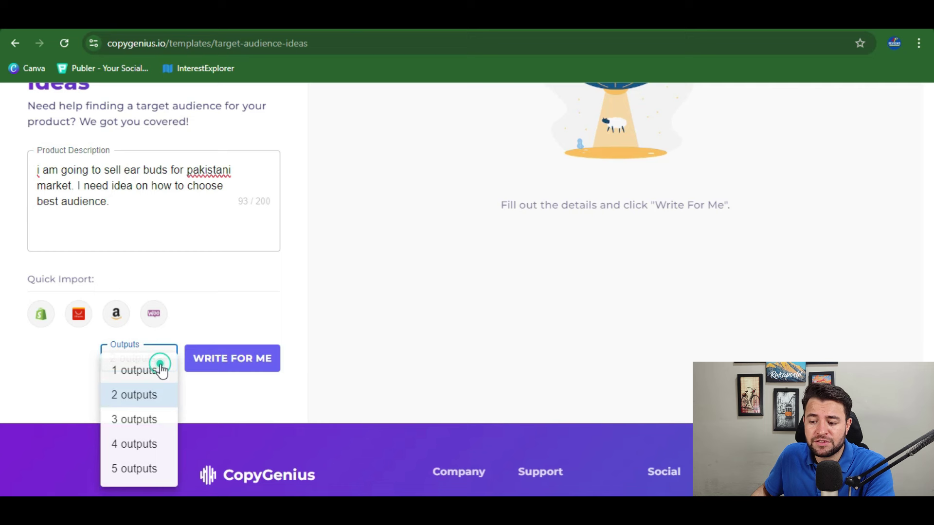
left_click(144, 398)
left_click(250, 359)
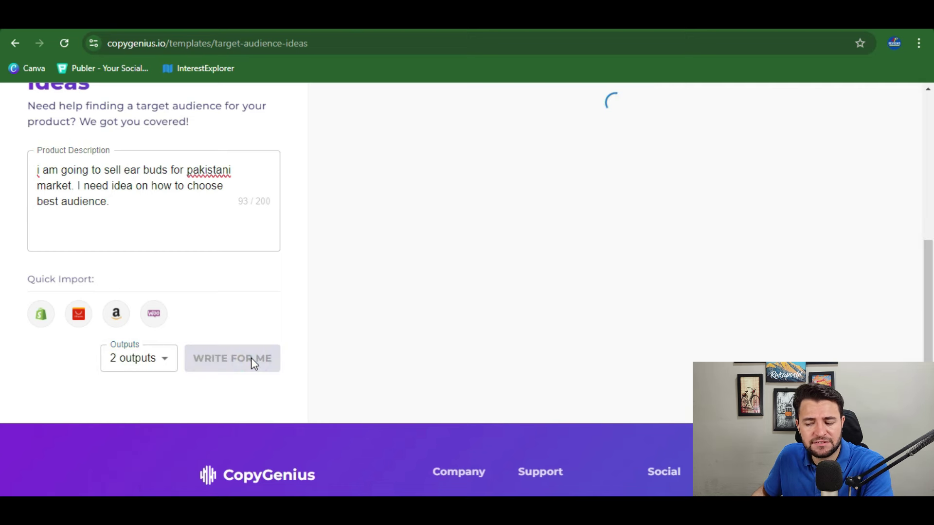
Skim both generated ad targeting ideas to compare how each one approaches the ear buds audience
scroll(798, 209, "up", 3)
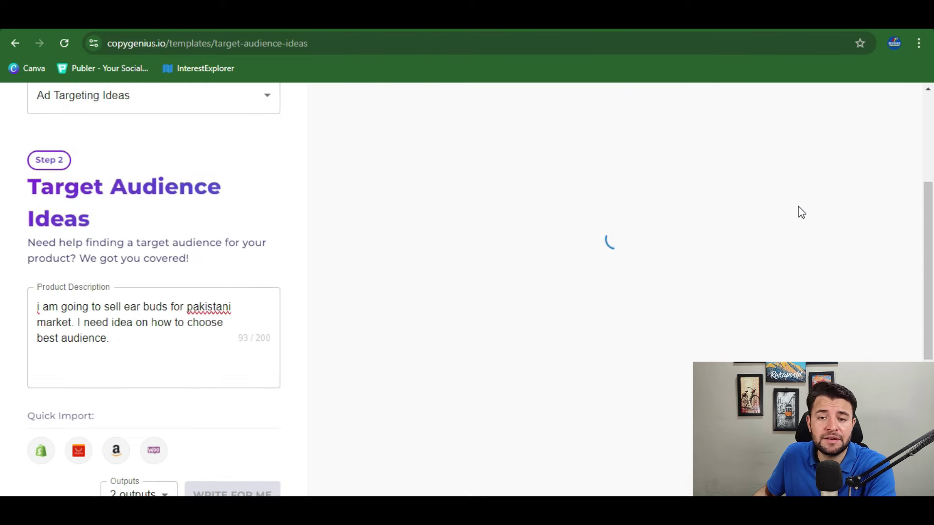
scroll(801, 212, "up", 4)
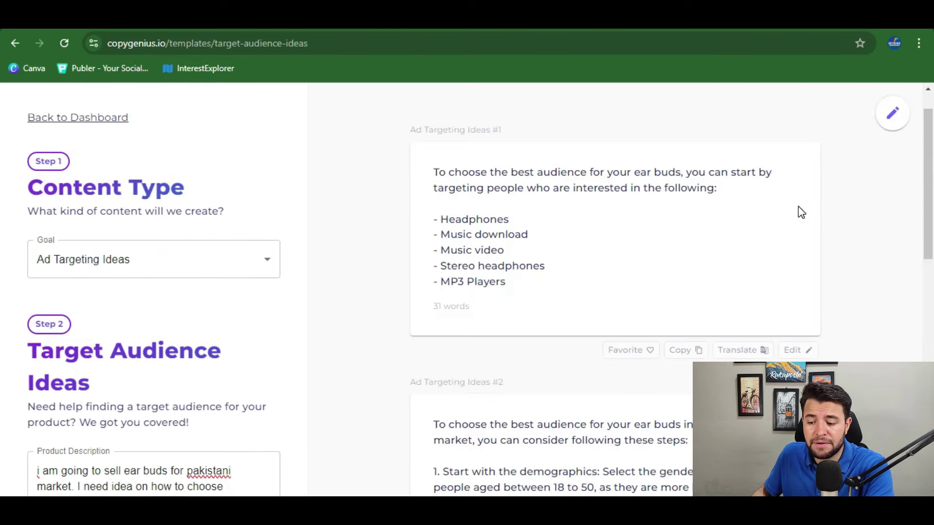
left_click_drag(428, 122, 536, 125)
scroll(536, 198, "down", 5)
scroll(404, 173, "up", 2)
left_click_drag(428, 176, 506, 177)
scroll(541, 206, "down", 3)
scroll(545, 258, "up", 7)
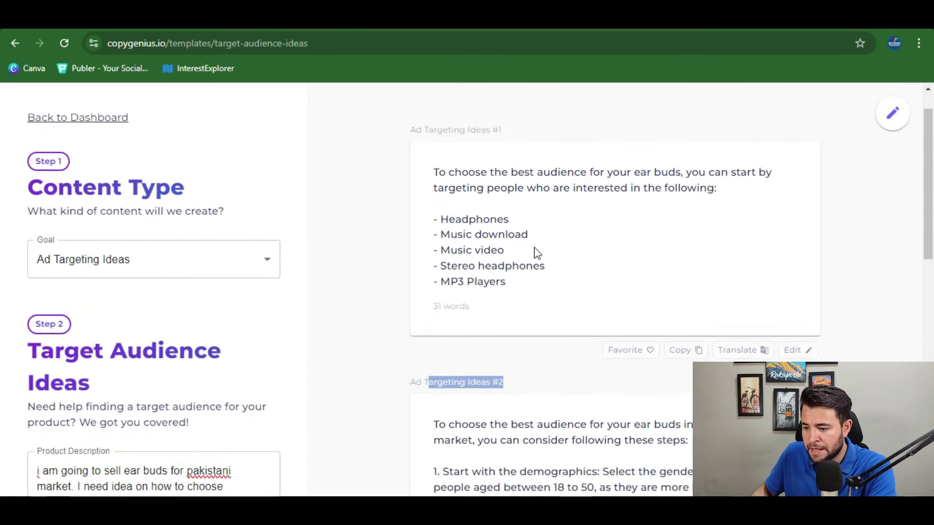
left_click(447, 224)
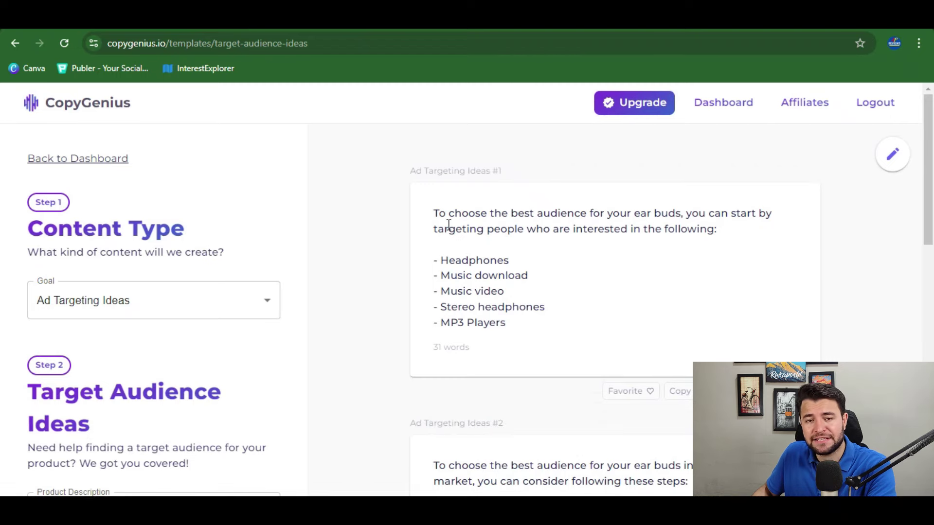
Switch to InterestExplorer and examine the interests table for skin care as a comparison with the generated ideas
key("ctrl+Tab")
scroll(235, 375, "down", 4)
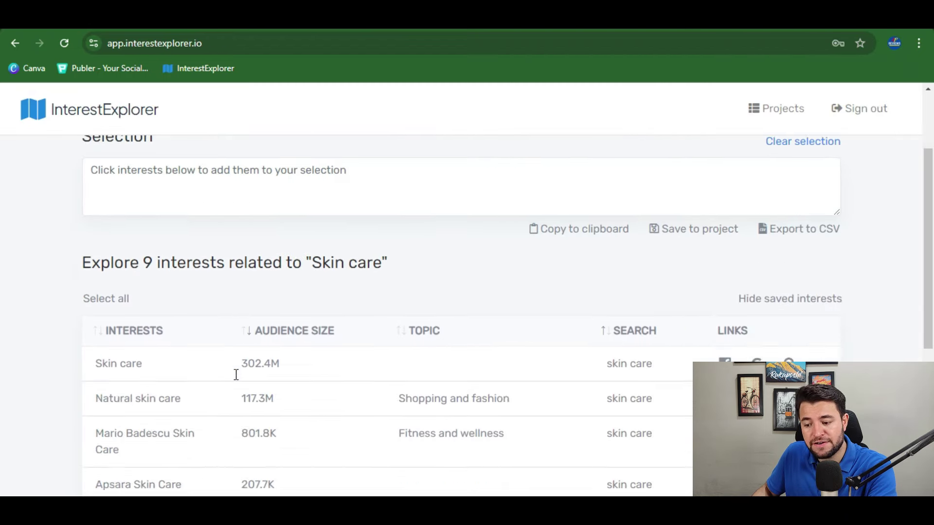
scroll(236, 380, "down", 1)
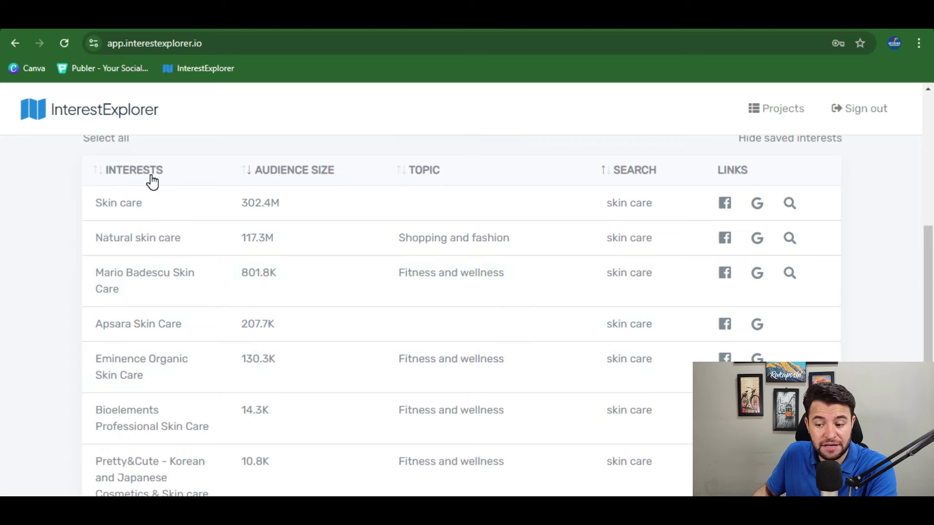
Return to CopyGenius and read through the interests suggested in Ad Targeting Ideas #1
key("ctrl+shift+Tab")
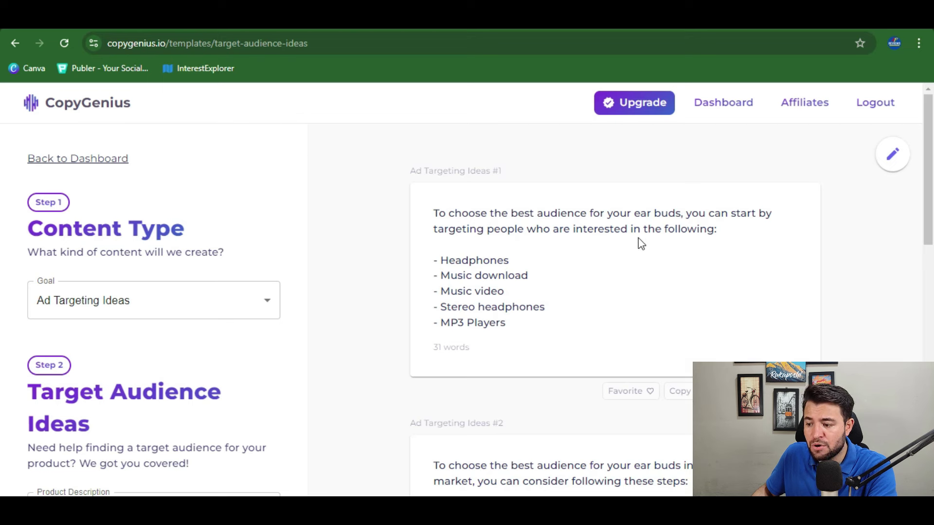
left_click_drag(474, 256, 454, 275)
left_click_drag(515, 276, 500, 308)
left_click(450, 317)
left_click(437, 327)
left_click_drag(436, 327, 501, 322)
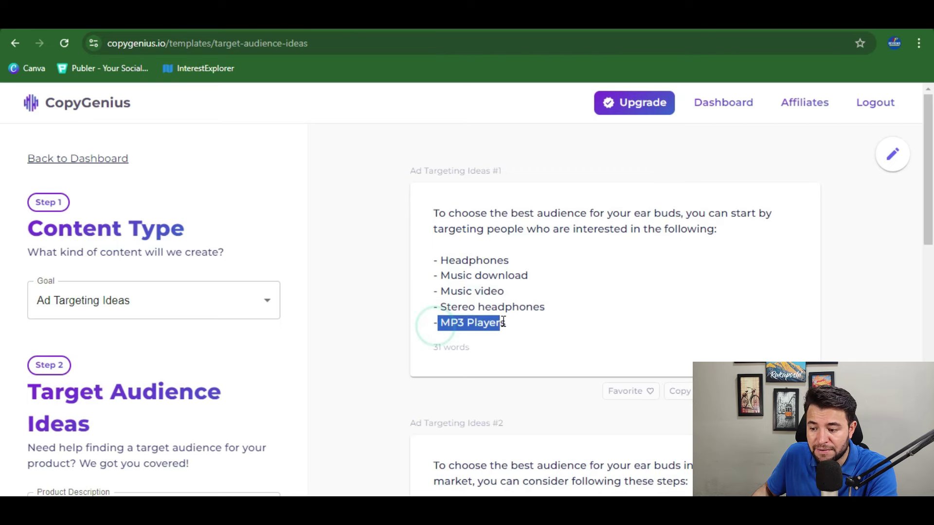
left_click(530, 330)
Examine the demographics advice on gender and age range in Ad Targeting Ideas #2
scroll(532, 335, "down", 1)
scroll(532, 335, "down", 5)
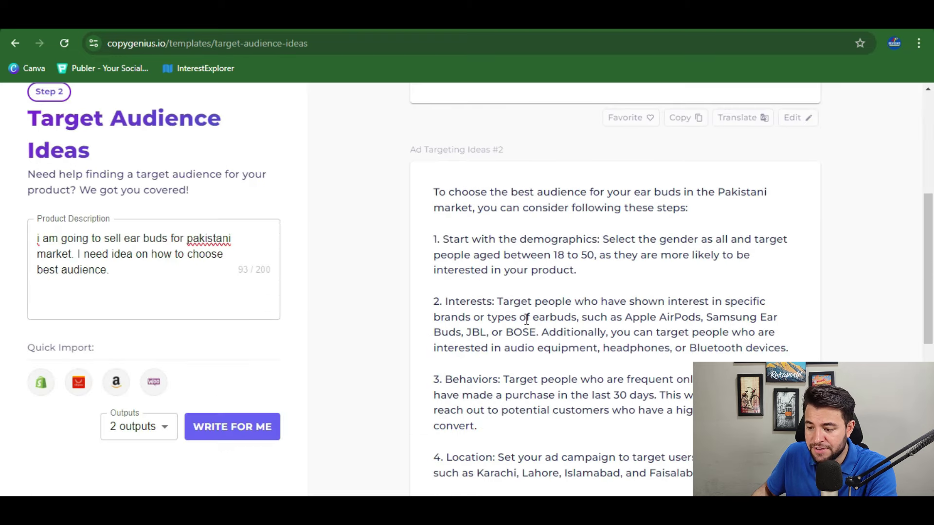
left_click_drag(496, 240, 636, 255)
left_click(649, 252)
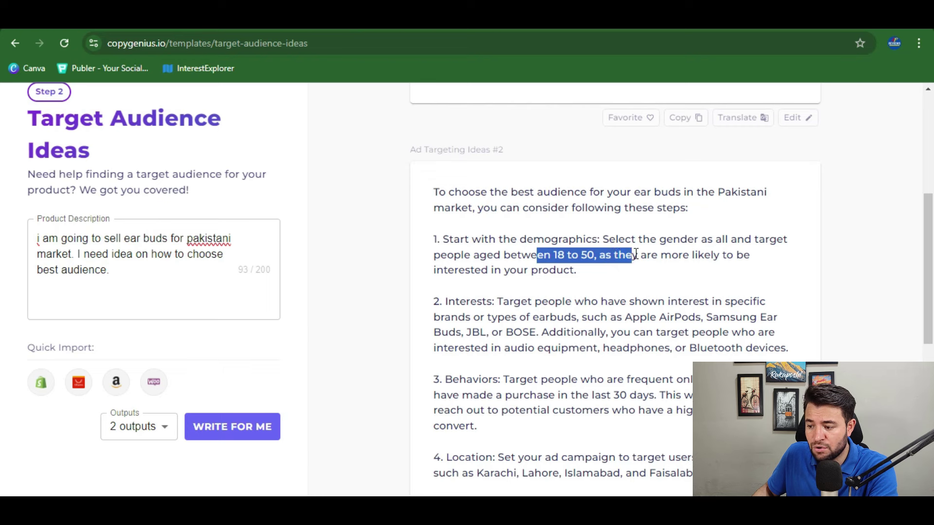
scroll(635, 255, "down", 1)
left_click_drag(461, 202, 582, 185)
left_click(519, 199)
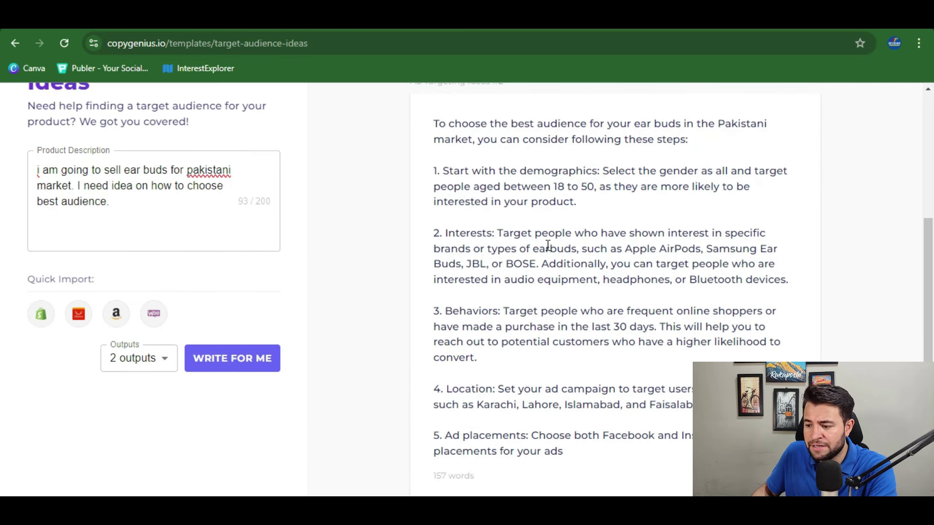
Read the interests point of Ad Targeting Ideas #2, checking the suggested earbud brands and related product categories
left_click_drag(467, 266, 433, 265)
left_click_drag(500, 265, 477, 265)
left_click_drag(540, 265, 522, 265)
left_click_drag(681, 249, 664, 249)
left_click_drag(757, 249, 711, 249)
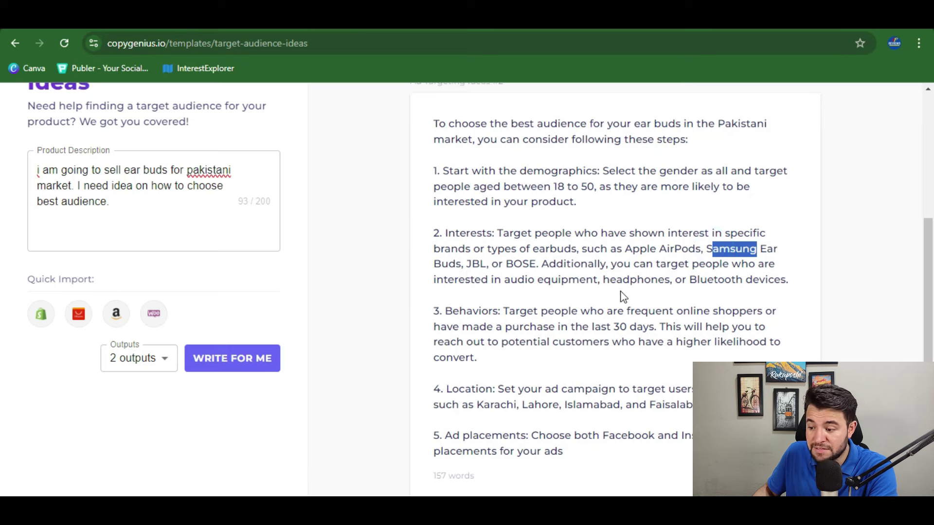
left_click(575, 280)
left_click_drag(493, 280, 598, 280)
left_click_drag(664, 279, 638, 281)
left_click_drag(773, 280, 700, 280)
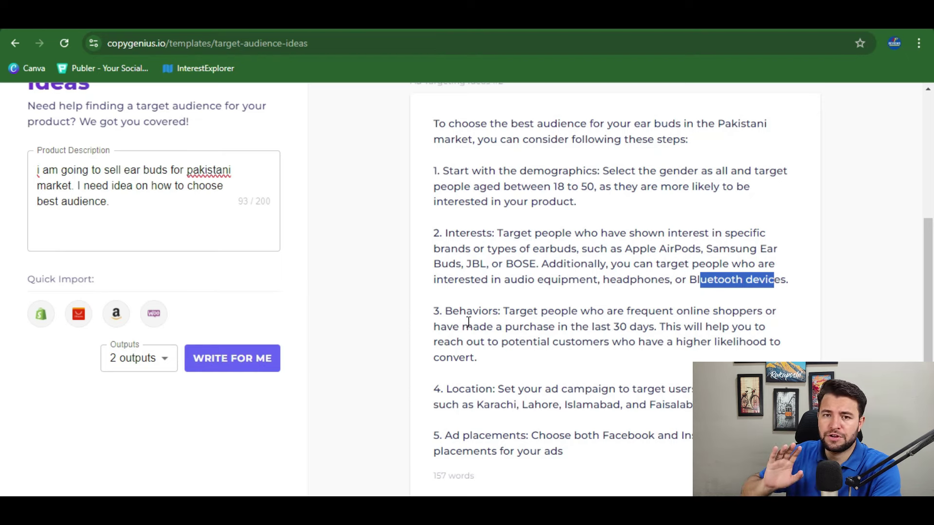
Read the behaviors point of Ad Targeting Ideas #2 on which shoppers to target and why
left_click(448, 311)
left_click_drag(492, 311, 459, 311)
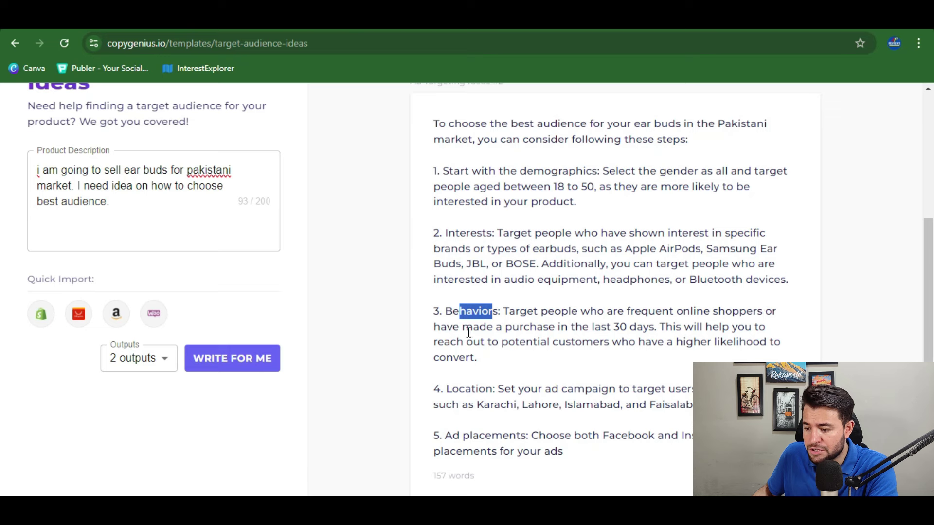
left_click(623, 327)
left_click_drag(719, 327, 748, 349)
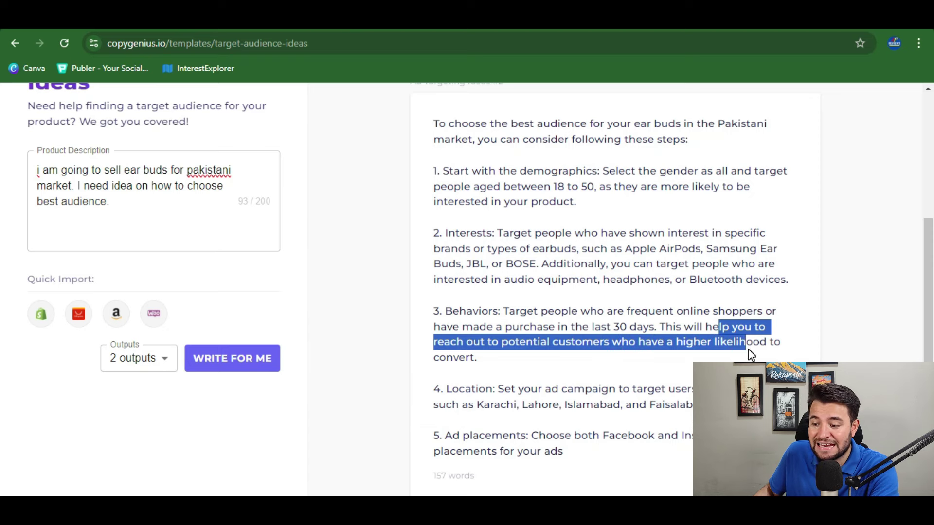
Review the location and ad placement recommendations at the end of Ad Targeting Ideas #2
left_click(484, 378)
scroll(484, 374, "down", 1)
left_click_drag(567, 321, 514, 337)
left_click(552, 336)
left_click_drag(599, 336, 623, 336)
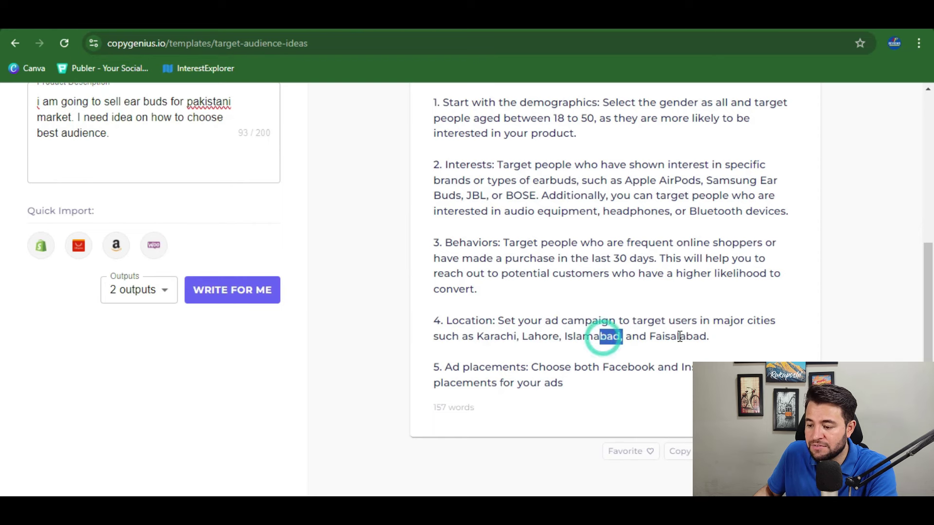
scroll(615, 344, "down", 1)
left_click_drag(559, 298, 635, 298)
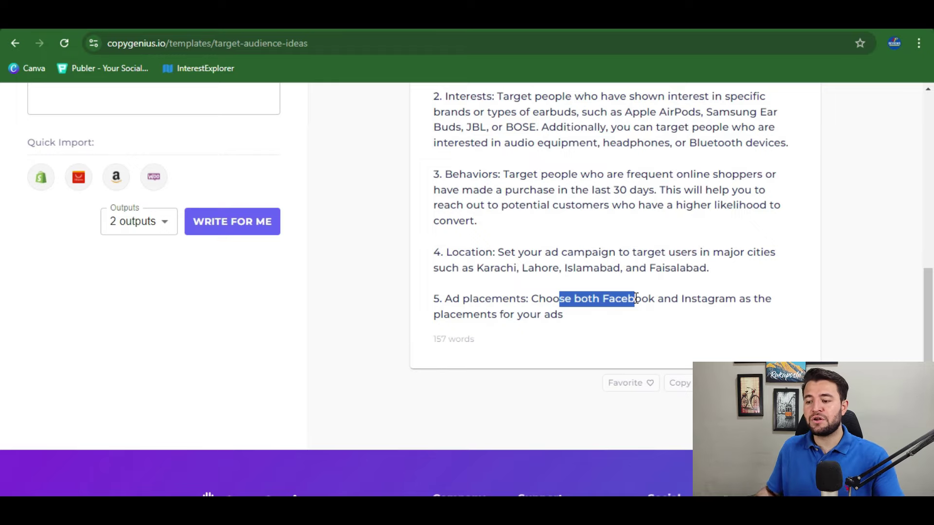
scroll(635, 300, "up", 3)
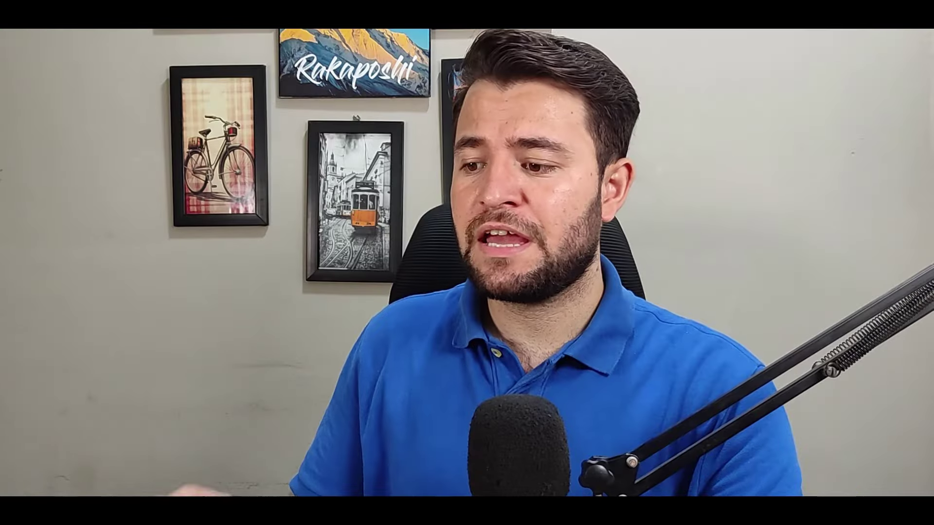